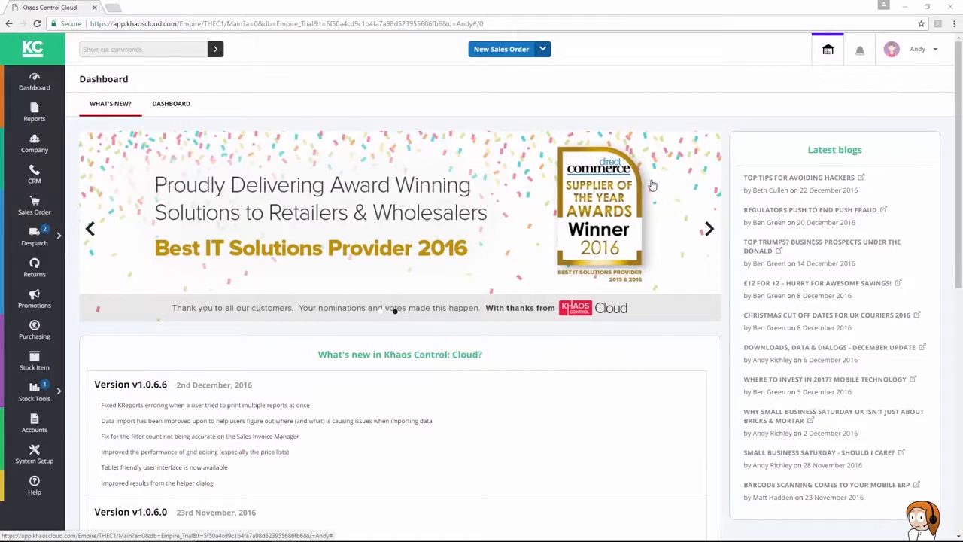
- Open the Sales Invoice Manager for despatch and review the filters applied to its Awaiting Stock orders
{"action": "left_click", "coordinate": [60, 238]}
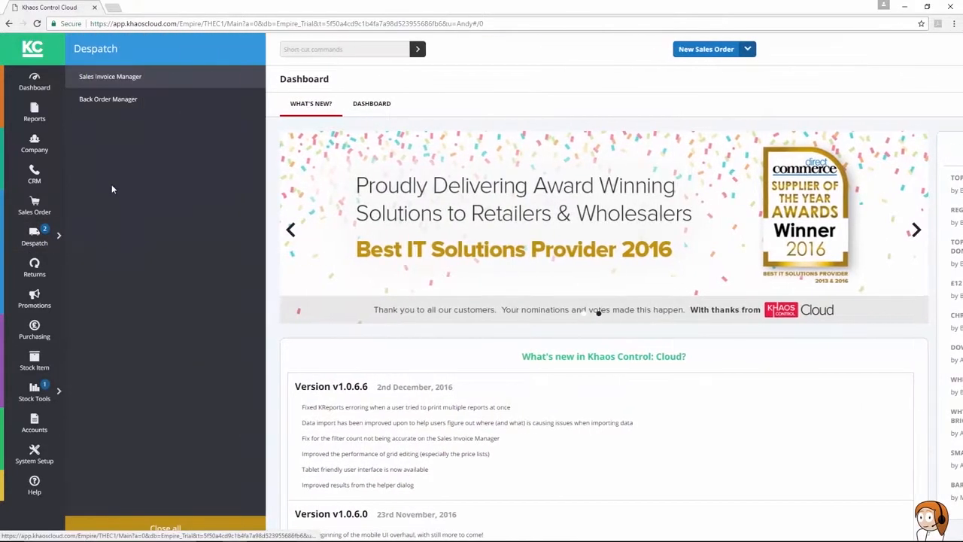
{"action": "left_click", "coordinate": [120, 77]}
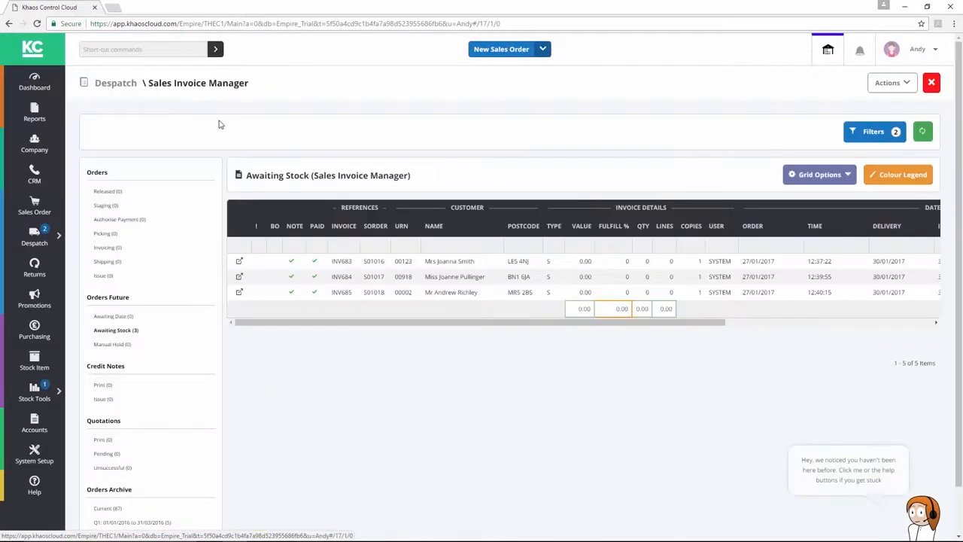
{"action": "left_click", "coordinate": [873, 134]}
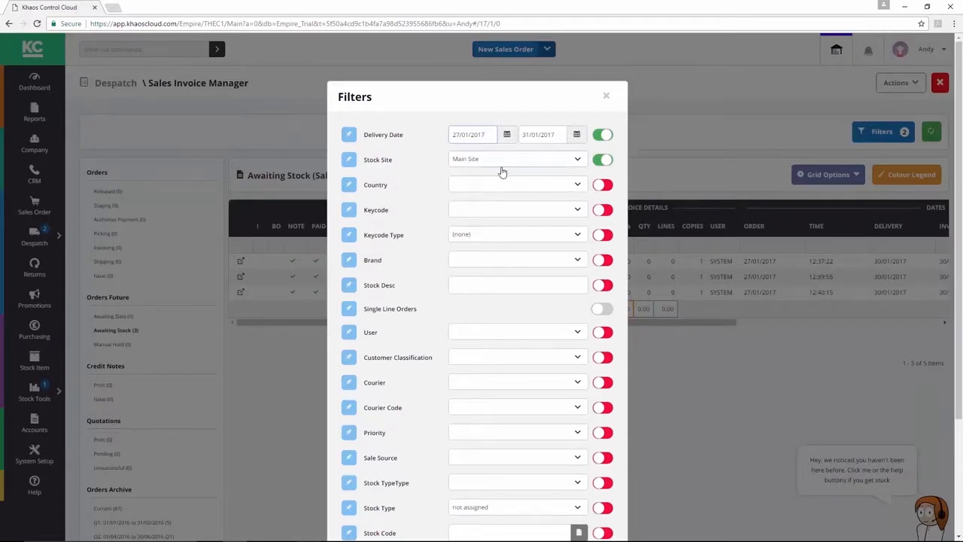
{"action": "scroll", "coordinate": [505, 184], "scroll_direction": "down", "scroll_amount": 2}
{"action": "left_click", "coordinate": [476, 504]}
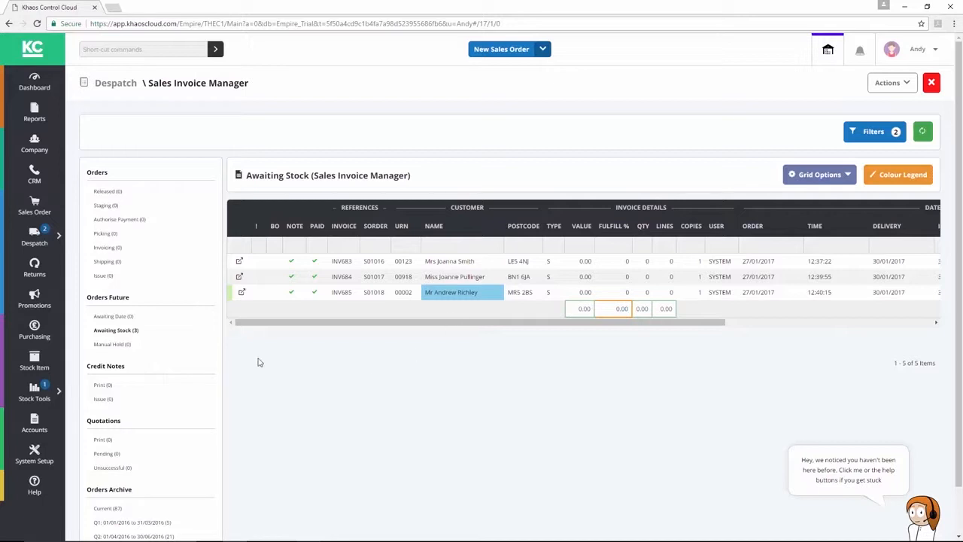
- Open the Back Order Manager and examine the items that customers are waiting for
{"action": "left_click", "coordinate": [59, 239]}
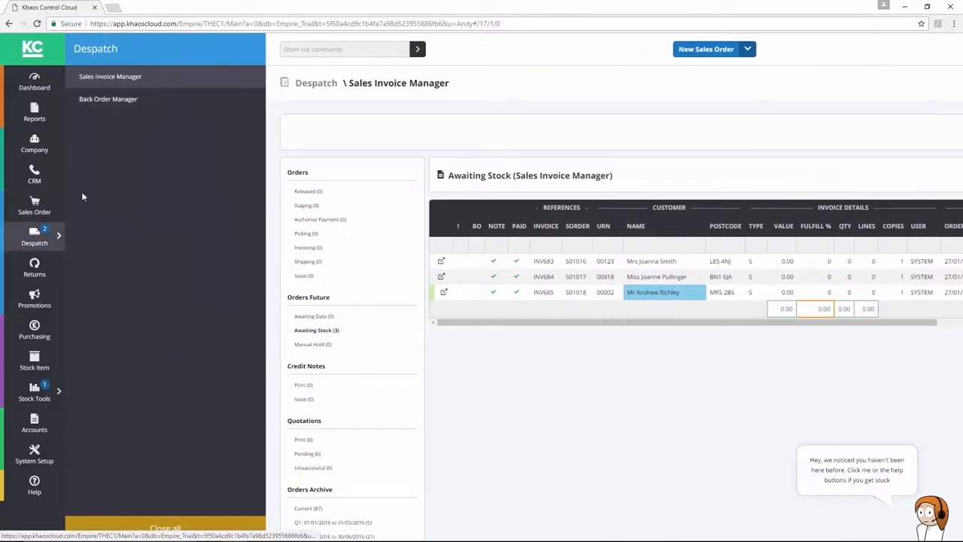
{"action": "left_click", "coordinate": [120, 99]}
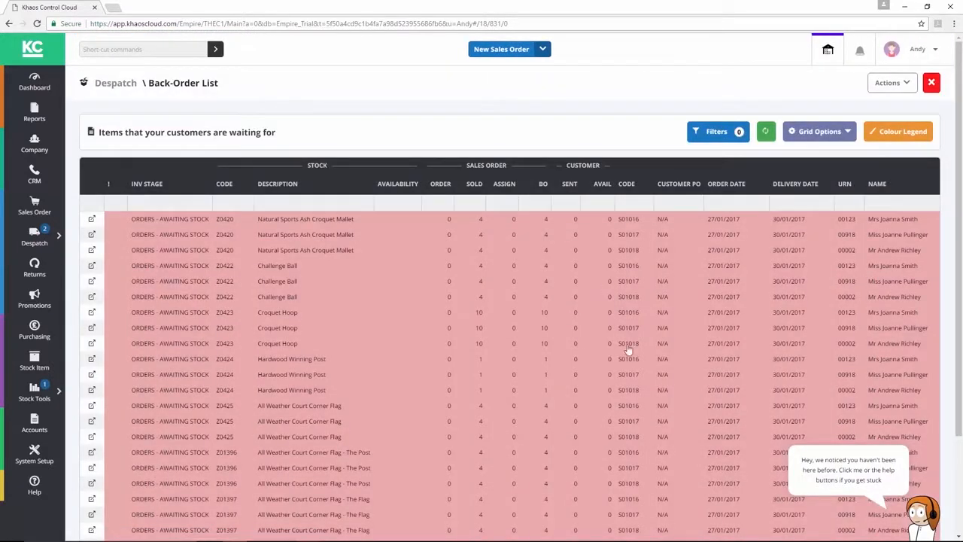
{"action": "scroll", "coordinate": [629, 346], "scroll_direction": "down", "scroll_amount": 5}
{"action": "scroll", "coordinate": [630, 261], "scroll_direction": "up", "scroll_amount": 1}
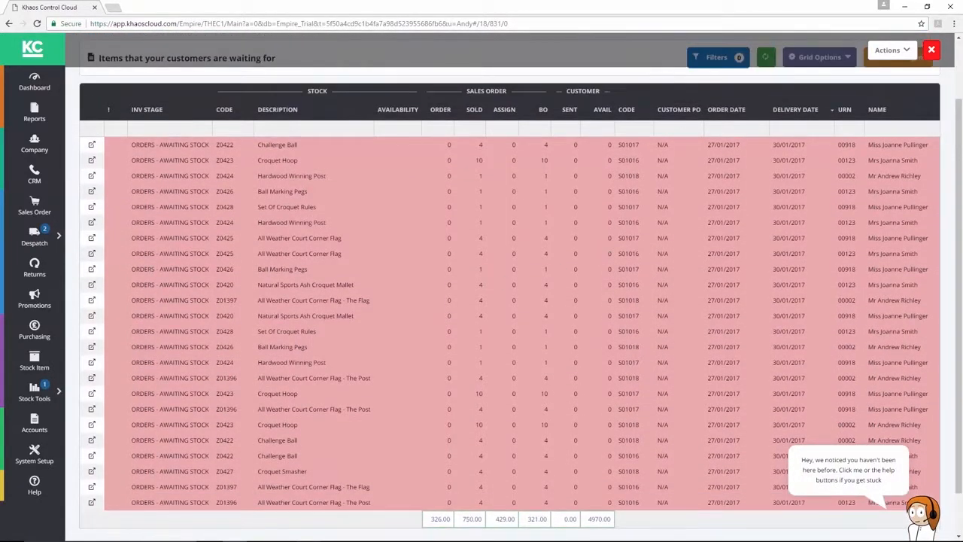
{"action": "left_click", "coordinate": [264, 241]}
{"action": "left_click", "coordinate": [306, 334]}
{"action": "left_click", "coordinate": [355, 475]}
{"action": "left_click", "coordinate": [313, 334]}
{"action": "left_click", "coordinate": [312, 348]}
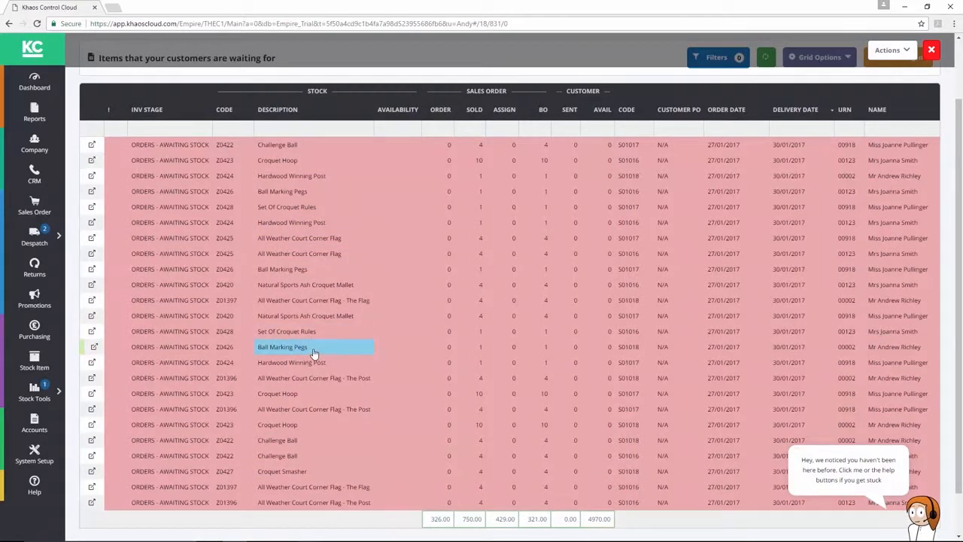
{"action": "left_click", "coordinate": [305, 283]}
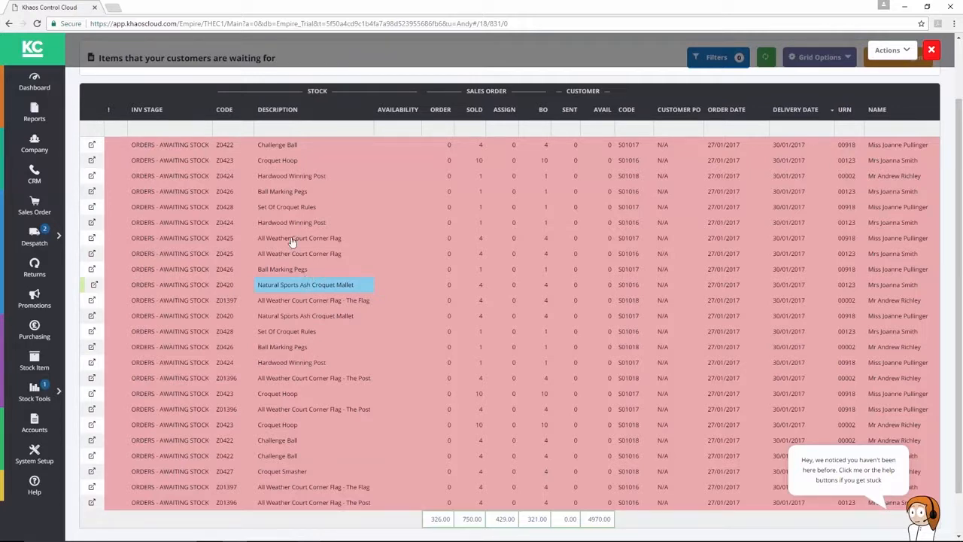
- Open the stock Reorder List with its [Toys & Games] Outdoor and Show All filters applied, and sort it by back-order quantity, highest first
{"action": "left_click", "coordinate": [58, 391]}
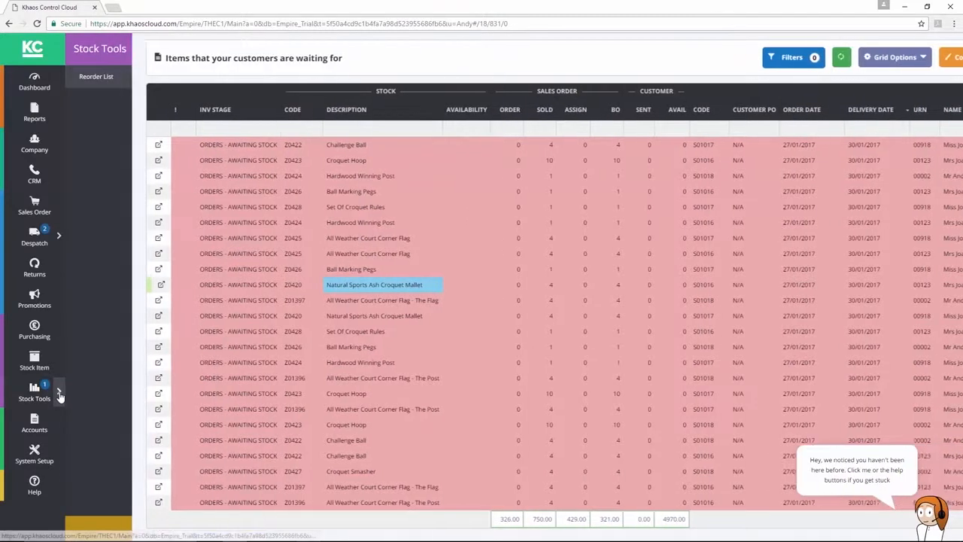
{"action": "left_click", "coordinate": [117, 78]}
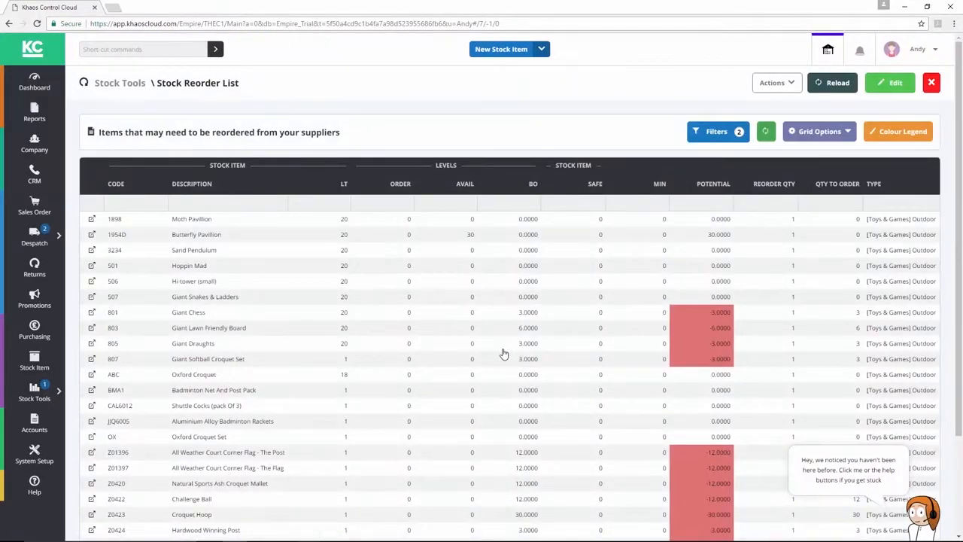
{"action": "left_click", "coordinate": [739, 133]}
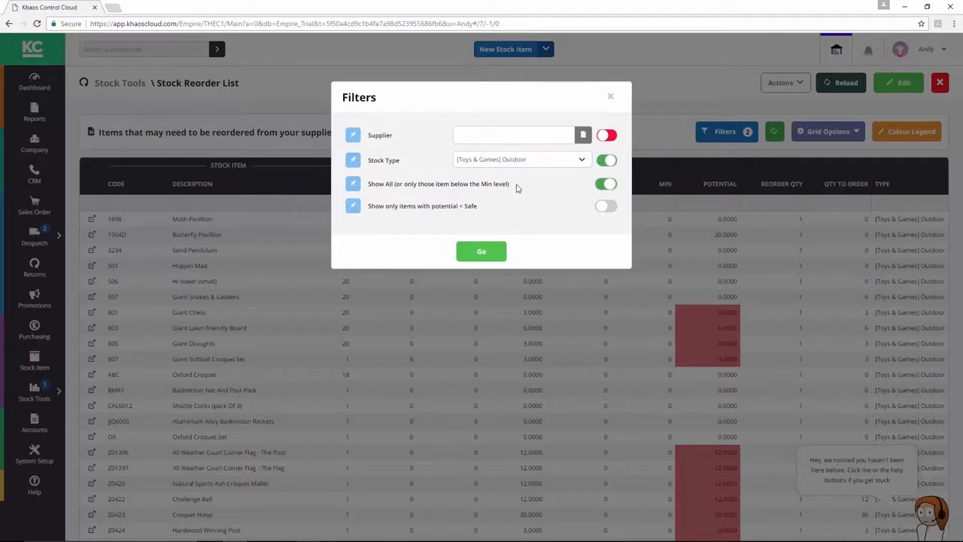
{"action": "left_click", "coordinate": [479, 258]}
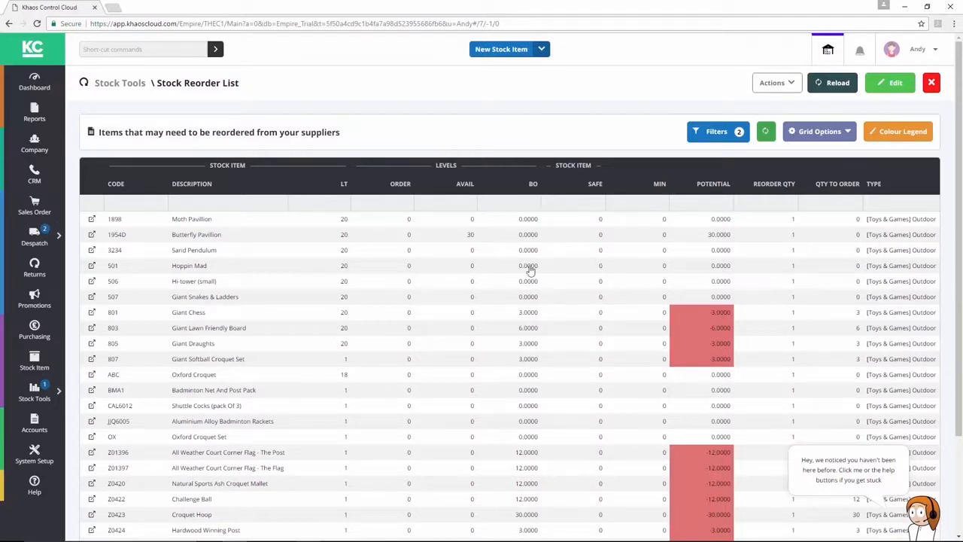
{"action": "left_click", "coordinate": [534, 185]}
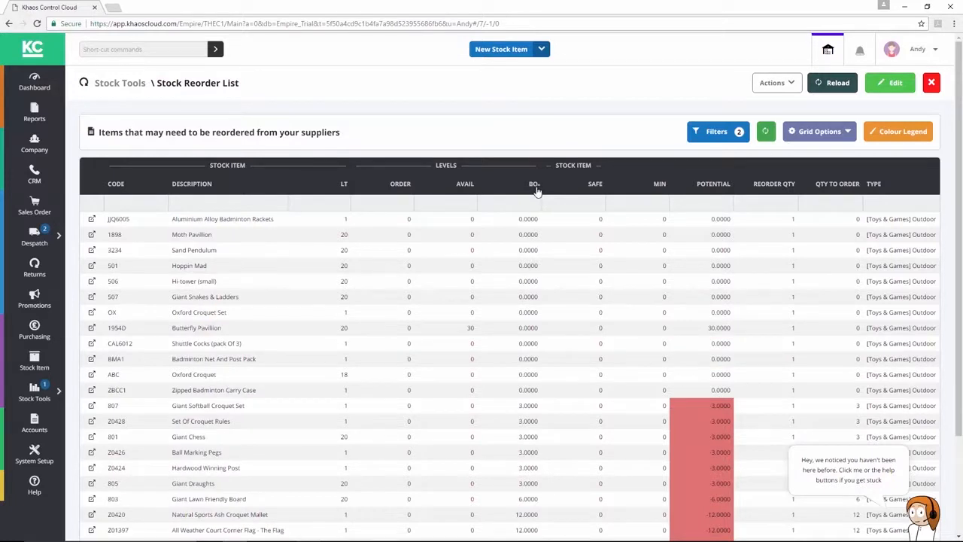
{"action": "left_click", "coordinate": [535, 186]}
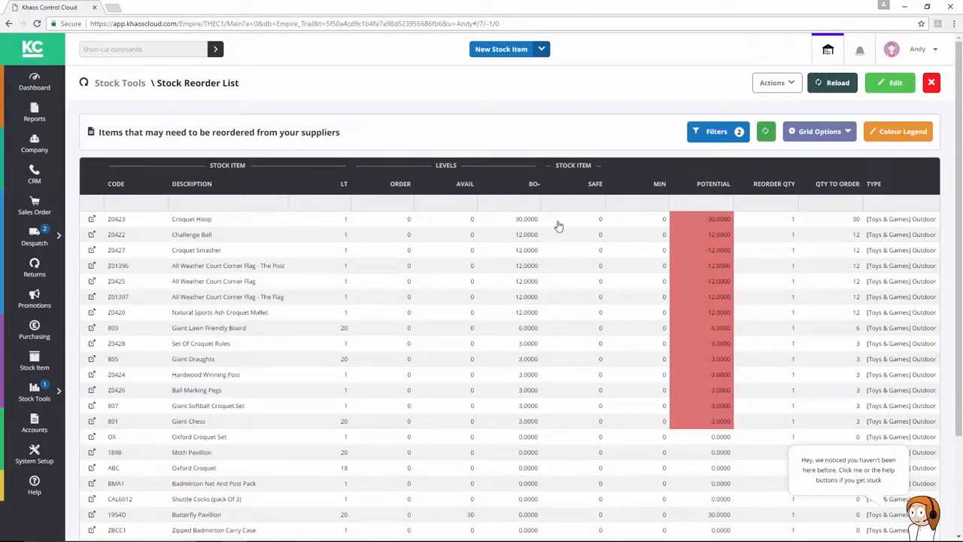
- Examine the back-ordered stock items in the reorder list, from Croquet Hoop down to Giant Chess
{"action": "left_click", "coordinate": [213, 220]}
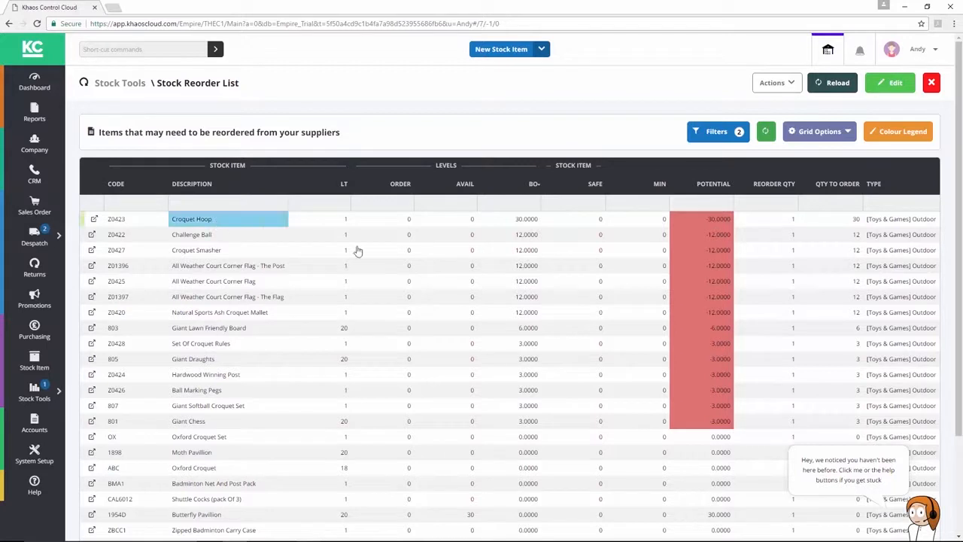
{"action": "key", "text": "Down"}
{"action": "key", "text": "Down"}
{"action": "key", "text": "Down"}
{"action": "key", "text": "Down"}
{"action": "key", "text": "Down"}
{"action": "key", "text": "Down"}
{"action": "key", "text": "Down"}
{"action": "key", "text": "Down"}
{"action": "key", "text": "Down"}
{"action": "key", "text": "Down"}
{"action": "key", "text": "Down"}
{"action": "key", "text": "Down"}
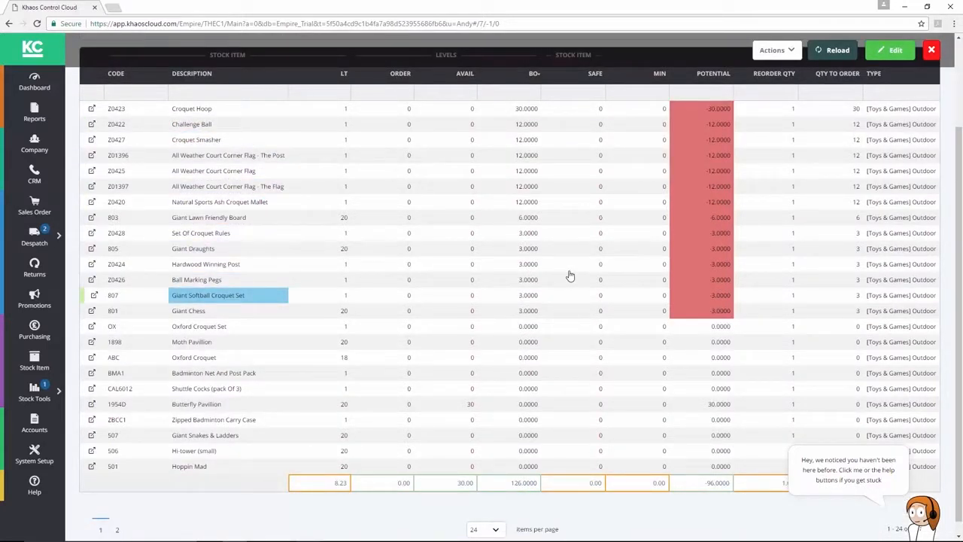
{"action": "key", "text": "Down"}
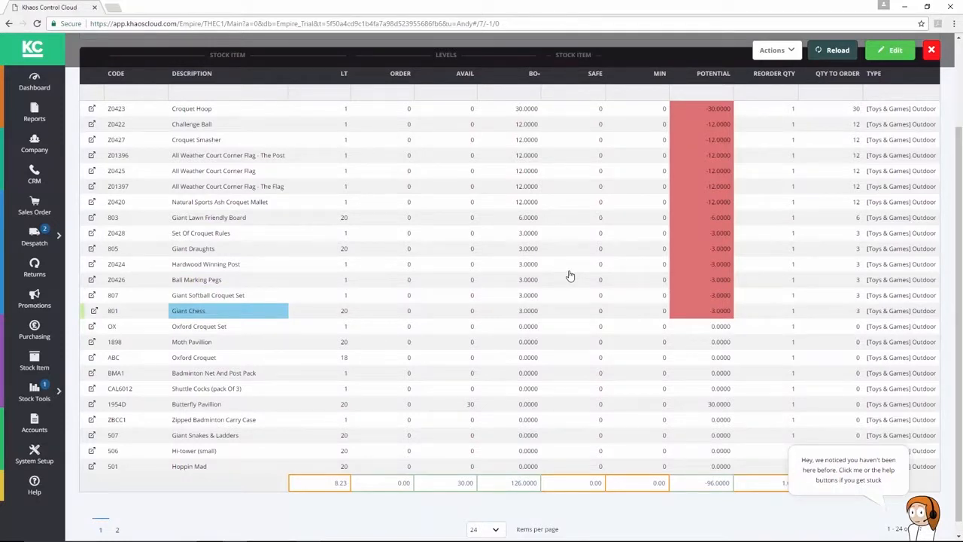
{"action": "key", "text": "Up"}
{"action": "key", "text": "Up"}
{"action": "key", "text": "Up"}
{"action": "key", "text": "Up"}
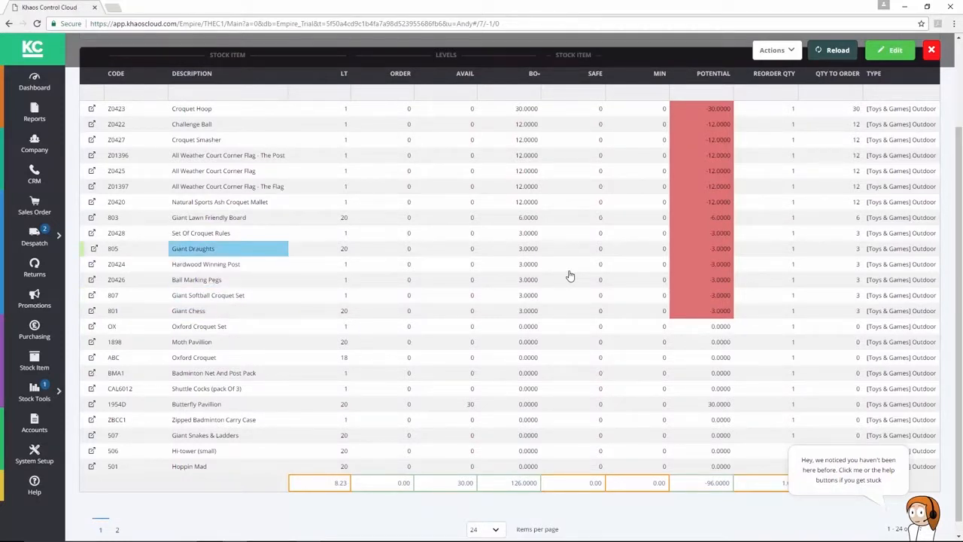
- Create a purchase order for all reorder items from Croquet Hoop through Giant Chess, using the second A Smith & Sons supplier entry
{"action": "left_click", "coordinate": [209, 112]}
{"action": "left_click", "coordinate": [203, 314], "text": "shift"}
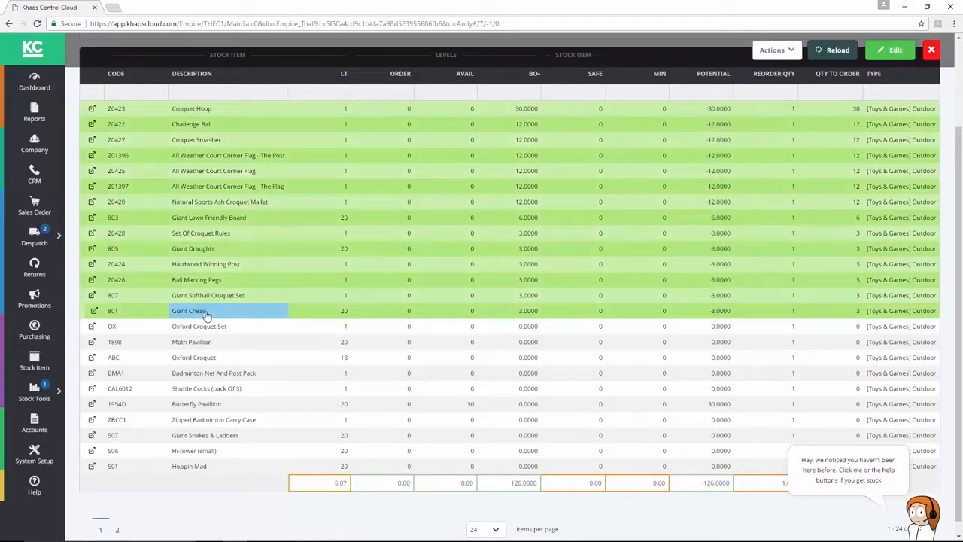
{"action": "scroll", "coordinate": [527, 226], "scroll_direction": "up", "scroll_amount": 3}
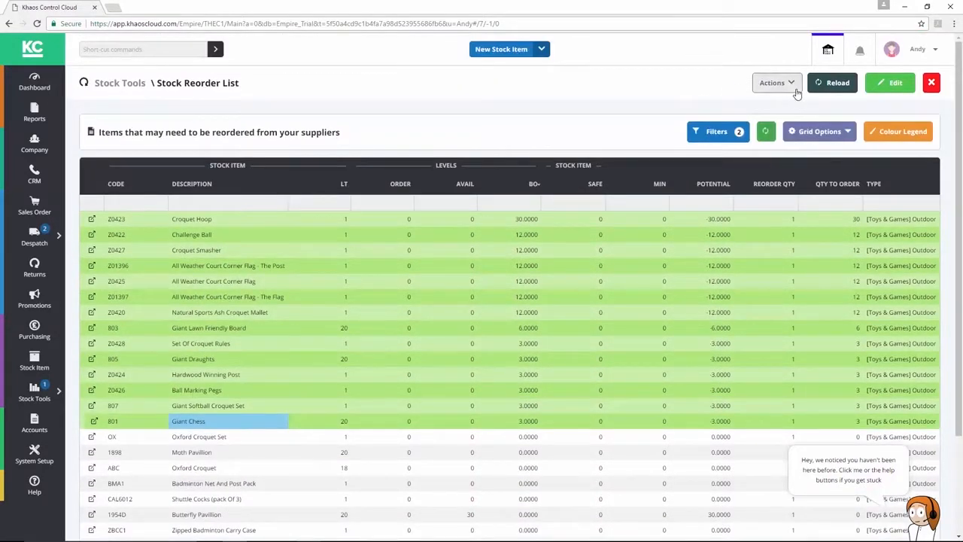
{"action": "left_click", "coordinate": [795, 88]}
{"action": "left_click", "coordinate": [720, 146]}
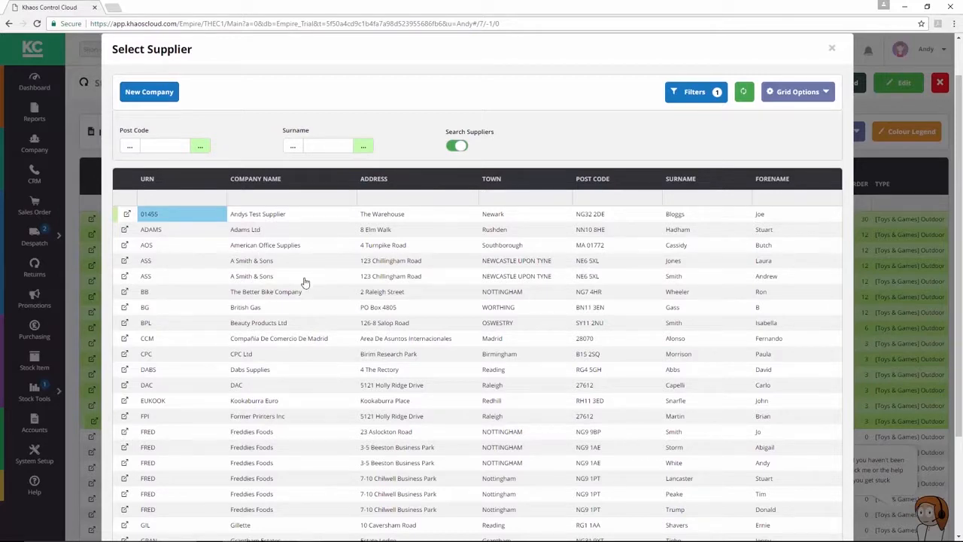
{"action": "double_click", "coordinate": [260, 280]}
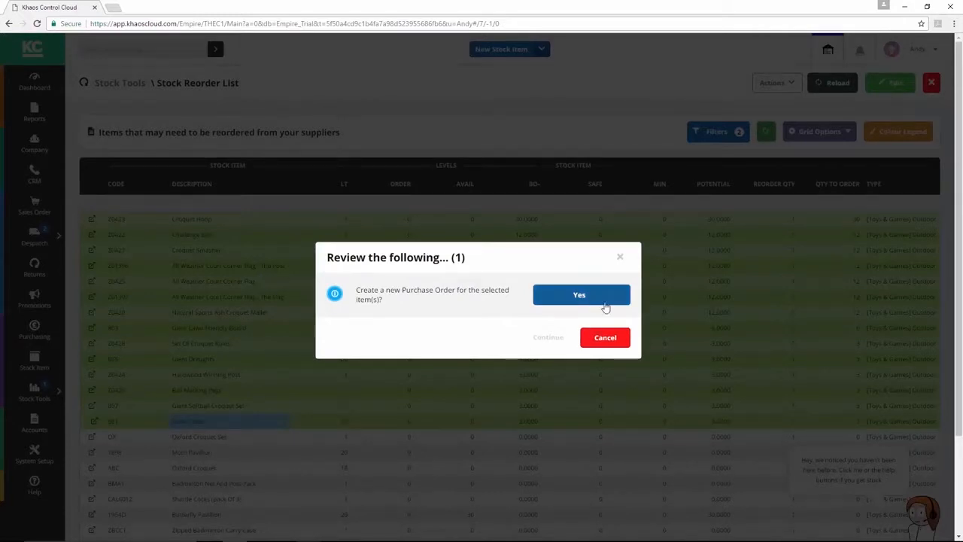
{"action": "left_click", "coordinate": [589, 301]}
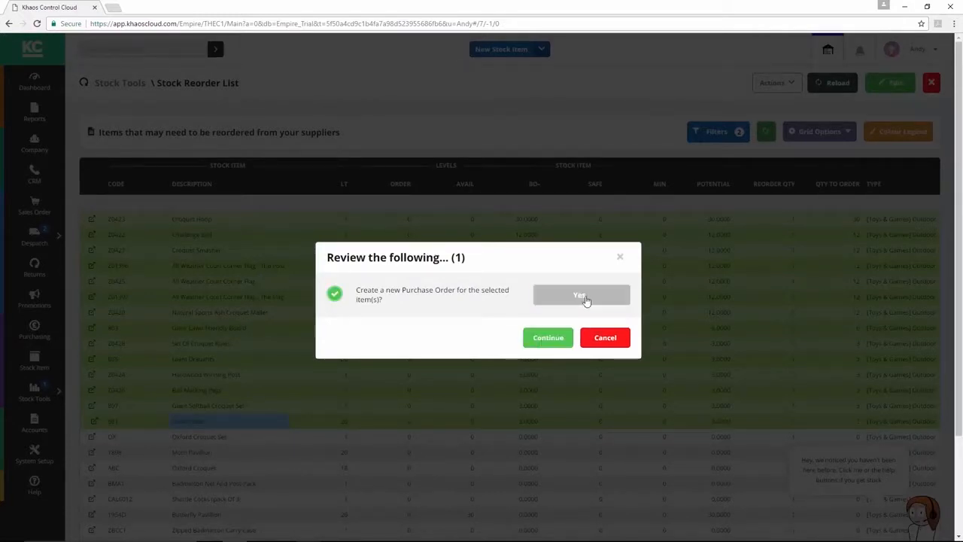
{"action": "left_click", "coordinate": [536, 340]}
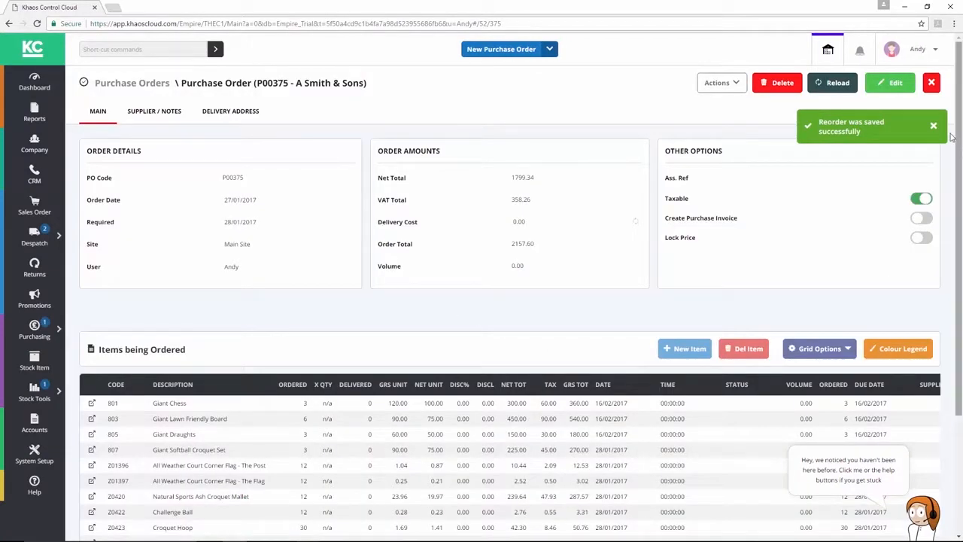
- Review the new purchase order's details and ordered items, and create a delivery note from it
{"action": "scroll", "coordinate": [495, 309], "scroll_direction": "down", "scroll_amount": 2}
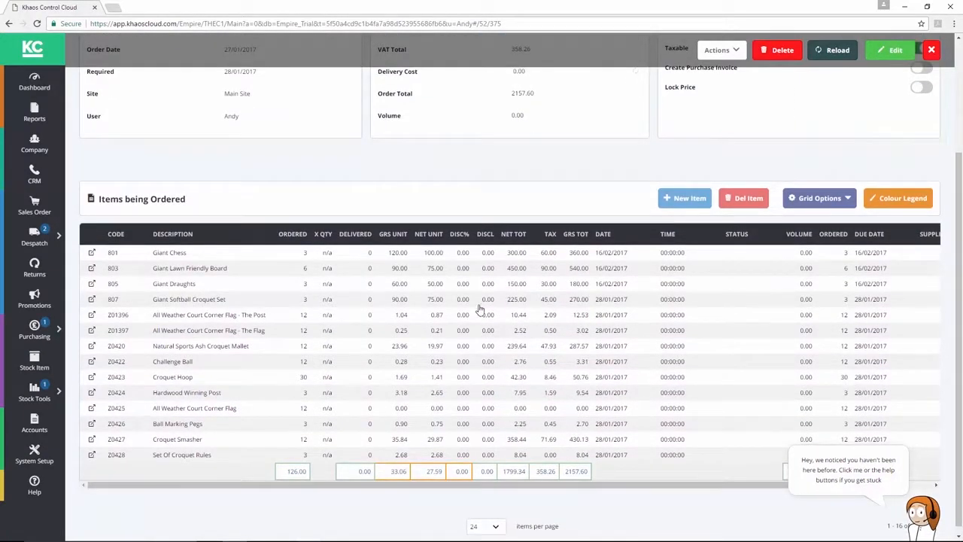
{"action": "scroll", "coordinate": [489, 346], "scroll_direction": "up", "scroll_amount": 2}
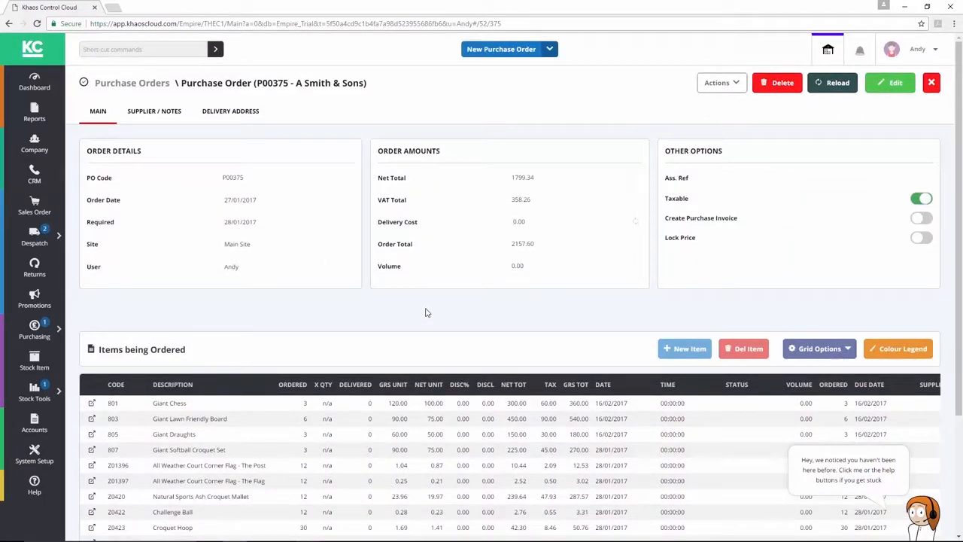
{"action": "scroll", "coordinate": [491, 300], "scroll_direction": "down", "scroll_amount": 2}
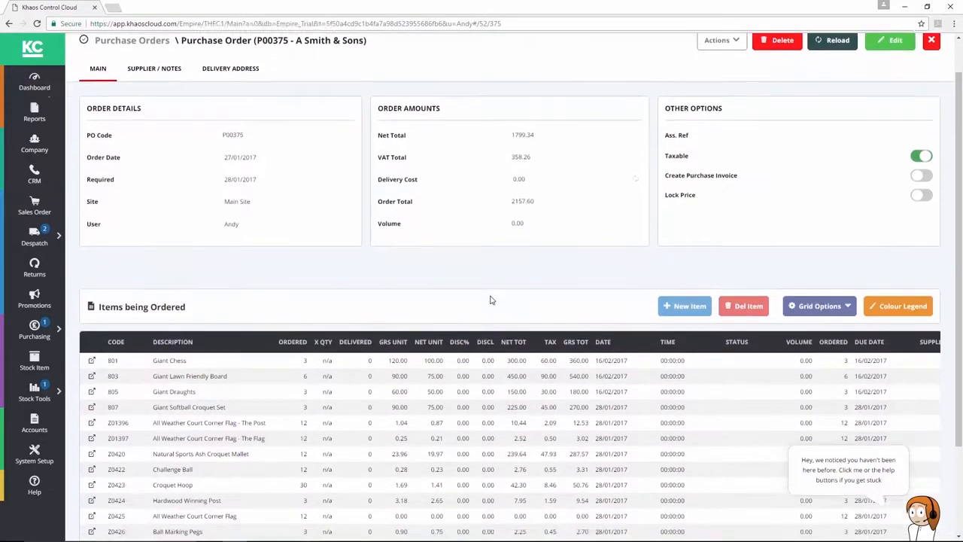
{"action": "scroll", "coordinate": [651, 203], "scroll_direction": "up", "scroll_amount": 2}
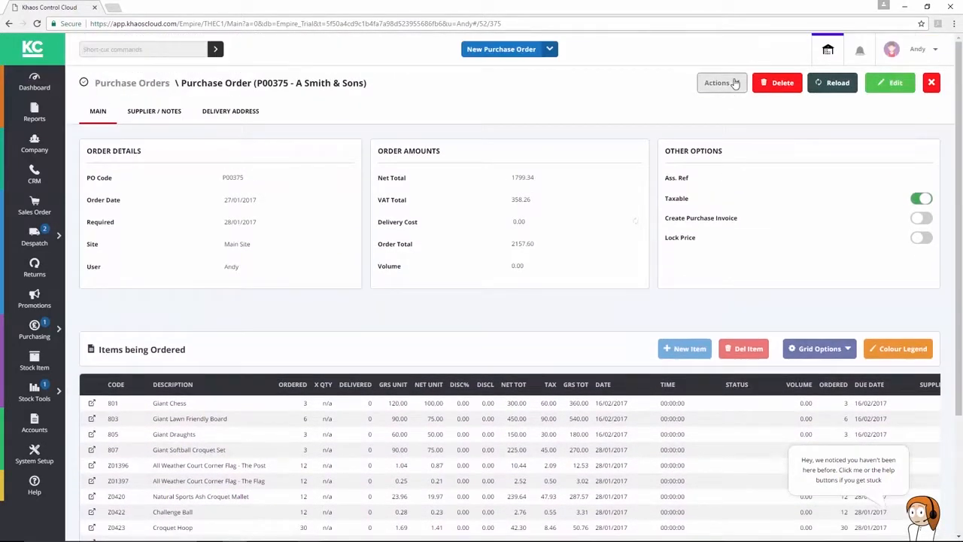
{"action": "left_click", "coordinate": [731, 85]}
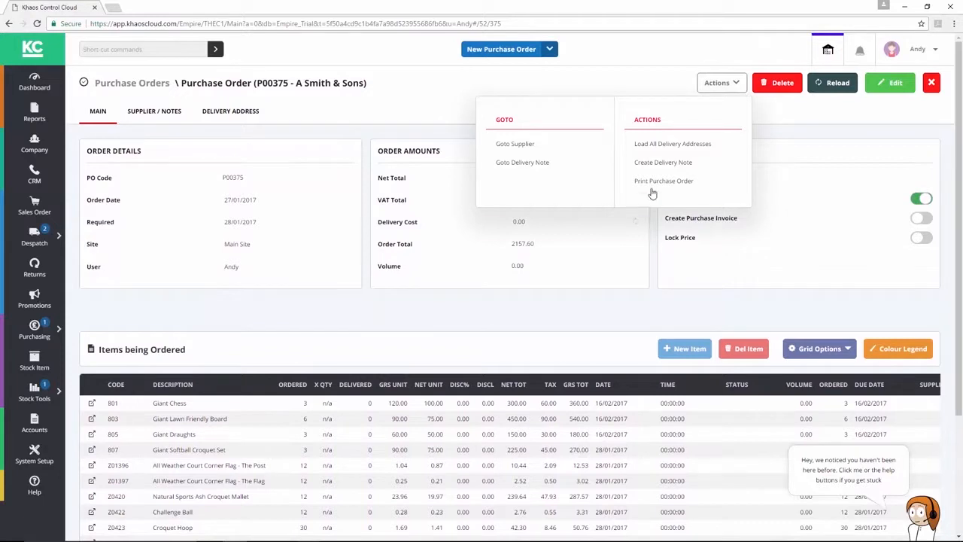
{"action": "left_click", "coordinate": [655, 161]}
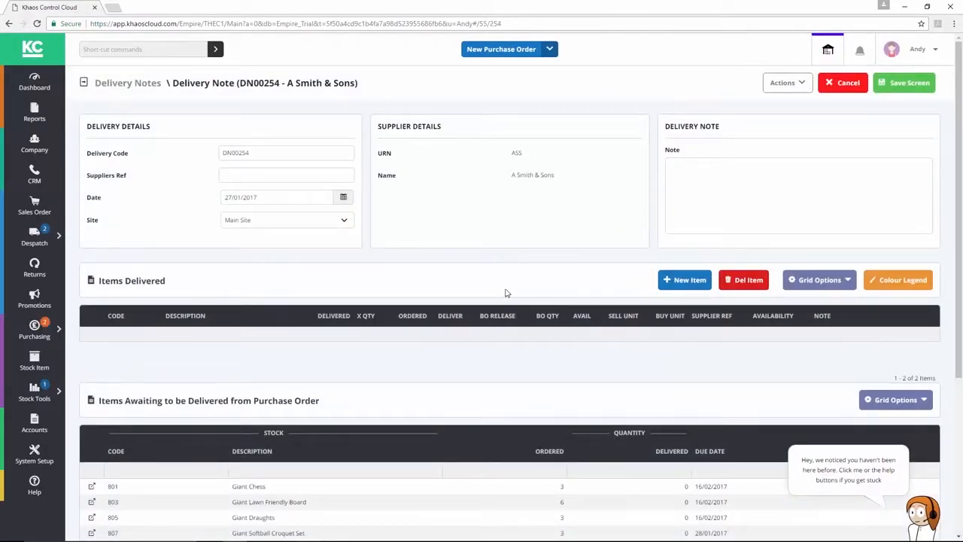
- Return to the Sales Invoice Manager and select the first invoice in the Awaiting Stock stage
{"action": "left_click", "coordinate": [34, 237]}
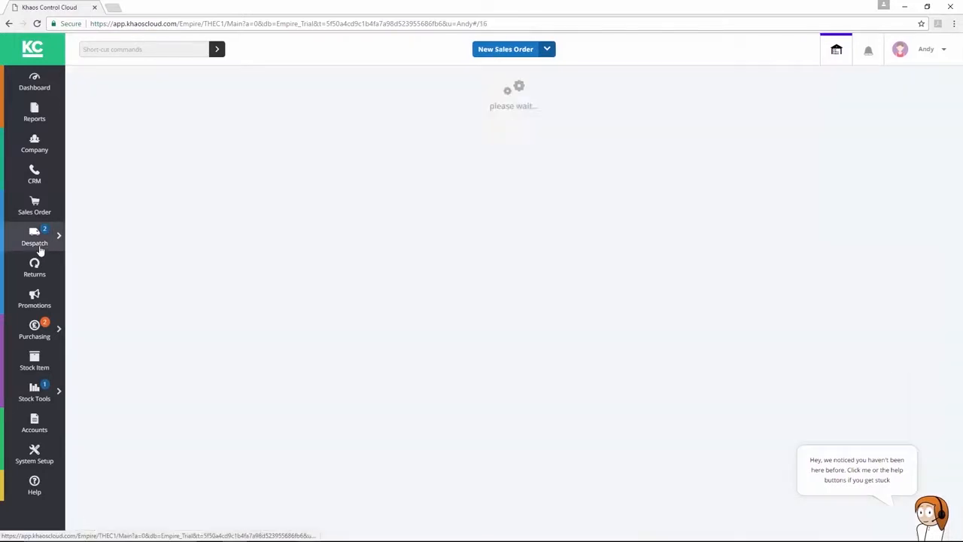
{"action": "left_click", "coordinate": [269, 188]}
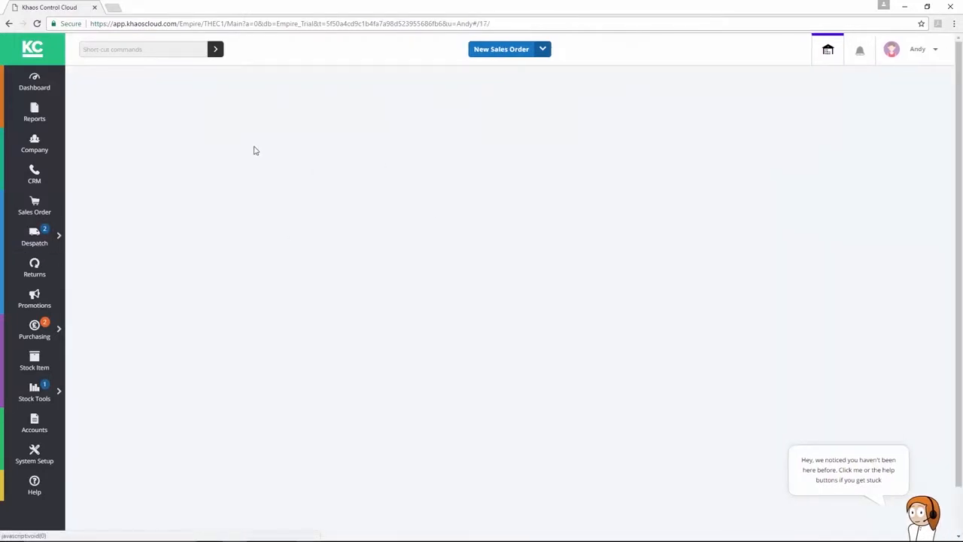
{"action": "left_click", "coordinate": [129, 331]}
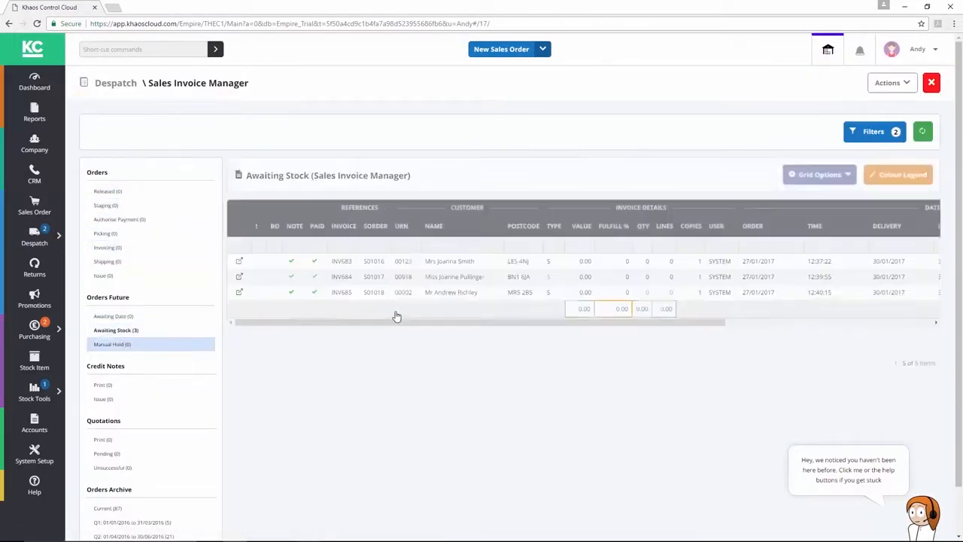
{"action": "left_click", "coordinate": [491, 293]}
{"action": "left_click", "coordinate": [478, 264]}
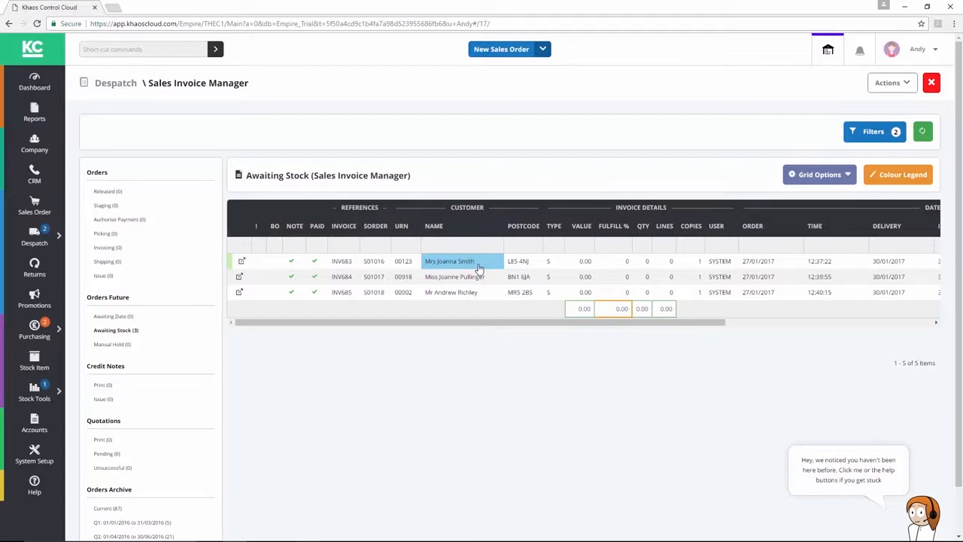
- In the open A Smith & Sons delivery note, move all items awaiting delivery, Giant Chess through Set Of Croquet Rules, into Items Delivered
{"action": "left_click", "coordinate": [57, 331]}
{"action": "left_click", "coordinate": [140, 98]}
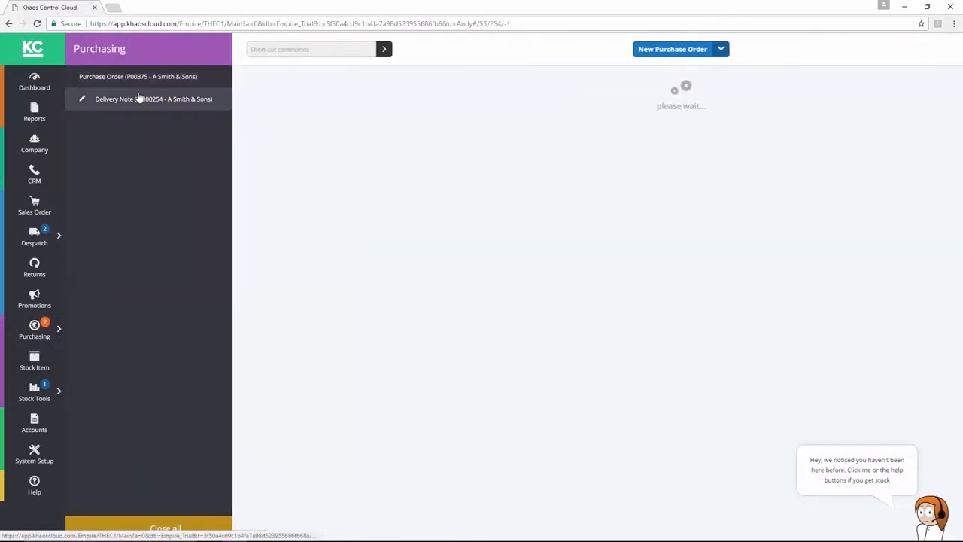
{"action": "scroll", "coordinate": [557, 370], "scroll_direction": "down", "scroll_amount": 2}
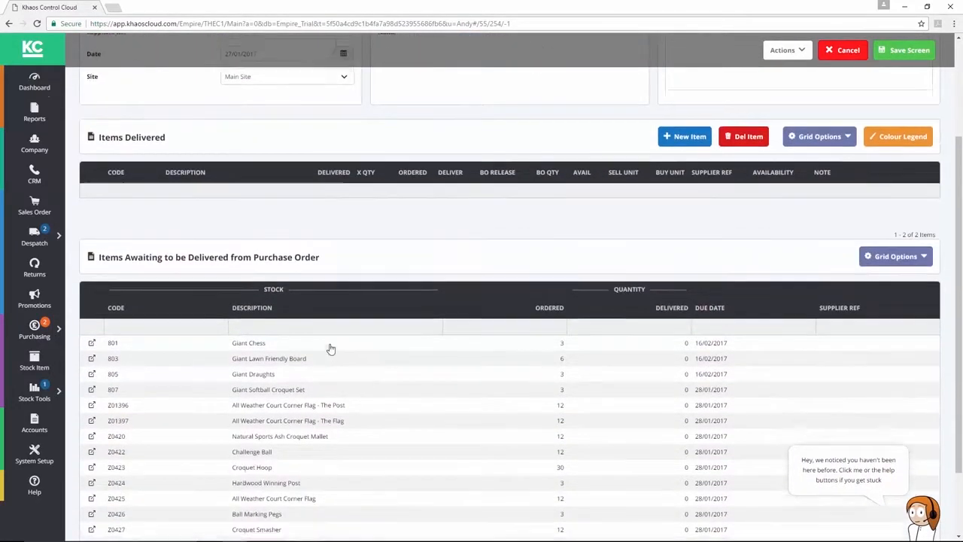
{"action": "scroll", "coordinate": [309, 356], "scroll_direction": "down", "scroll_amount": 1}
{"action": "left_click", "coordinate": [256, 253]}
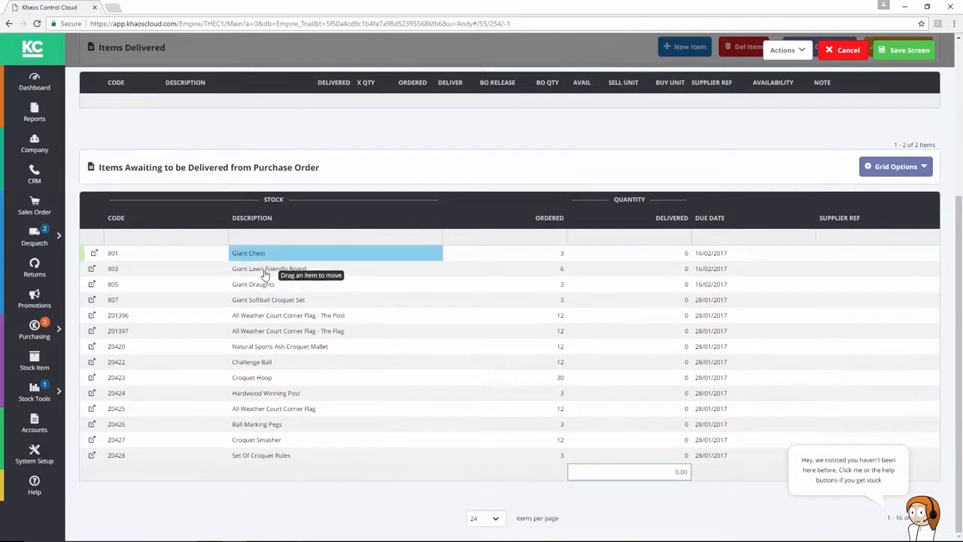
{"action": "left_click", "coordinate": [278, 455], "text": "shift"}
{"action": "left_click_drag", "start_coordinate": [303, 437], "coordinate": [359, 118]}
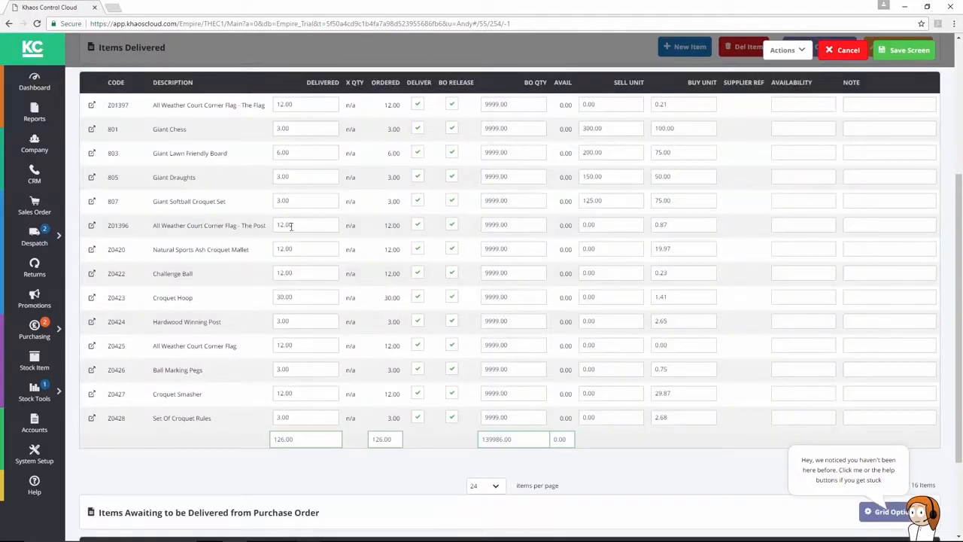
- Review the delivered quantities and back-order release settings of the items on the delivery note, and save the note
{"action": "scroll", "coordinate": [454, 228], "scroll_direction": "up", "scroll_amount": 1}
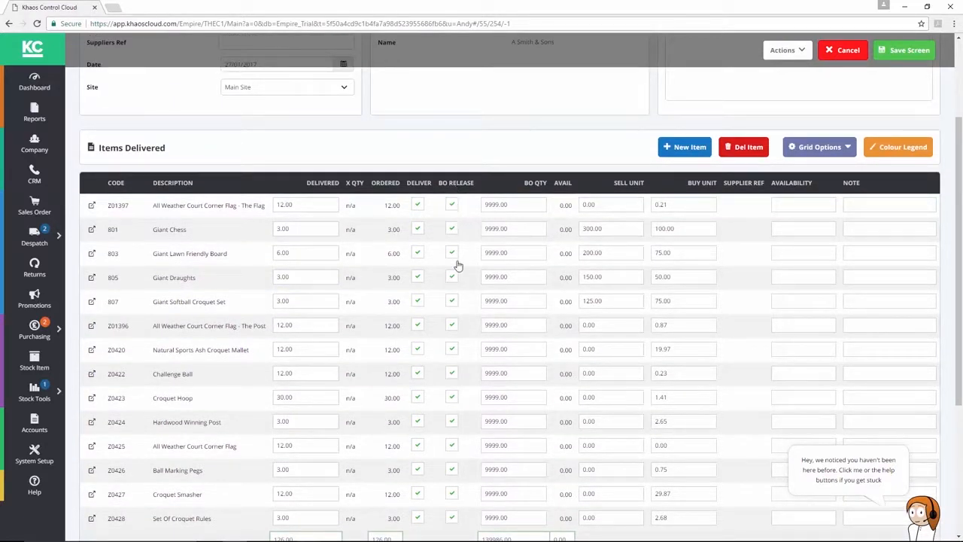
{"action": "scroll", "coordinate": [459, 328], "scroll_direction": "down", "scroll_amount": 1}
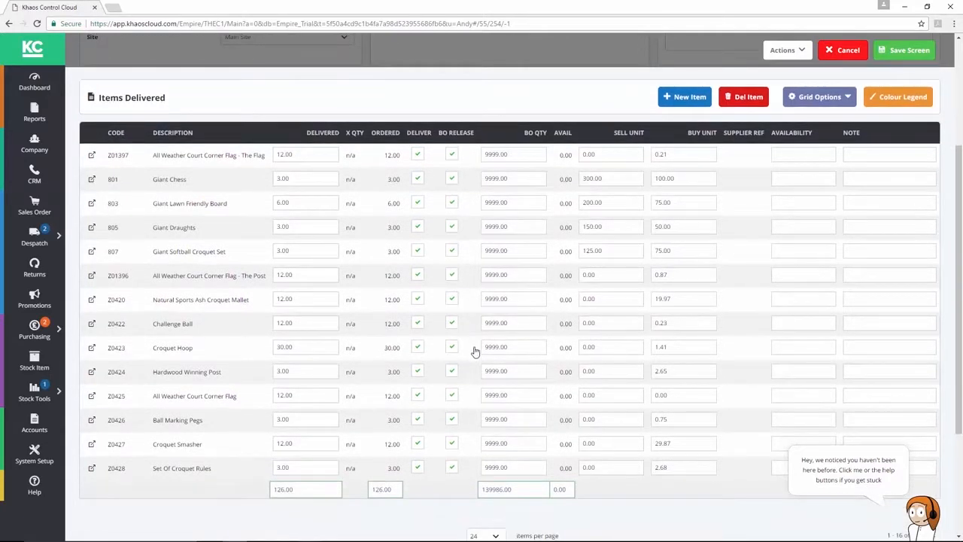
{"action": "scroll", "coordinate": [451, 245], "scroll_direction": "up", "scroll_amount": 2}
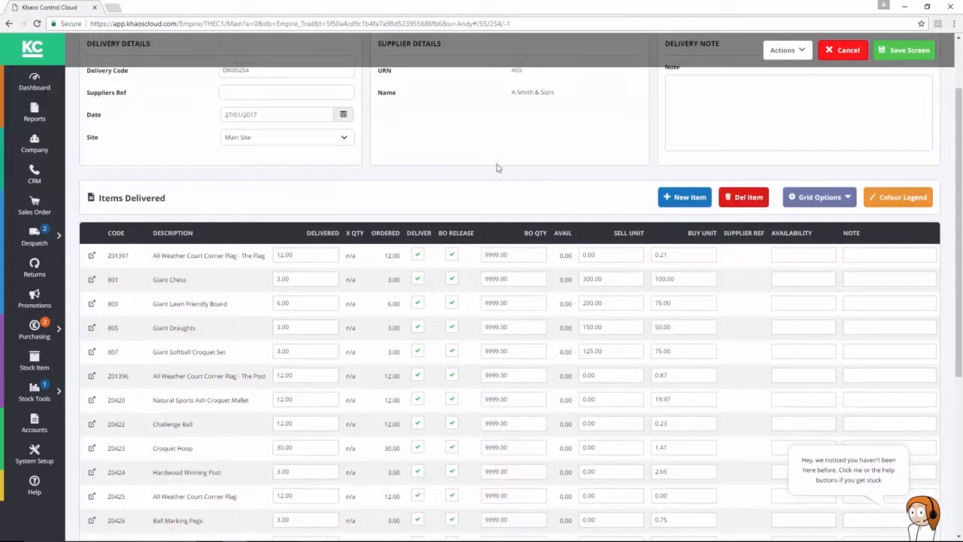
{"action": "left_click", "coordinate": [905, 54]}
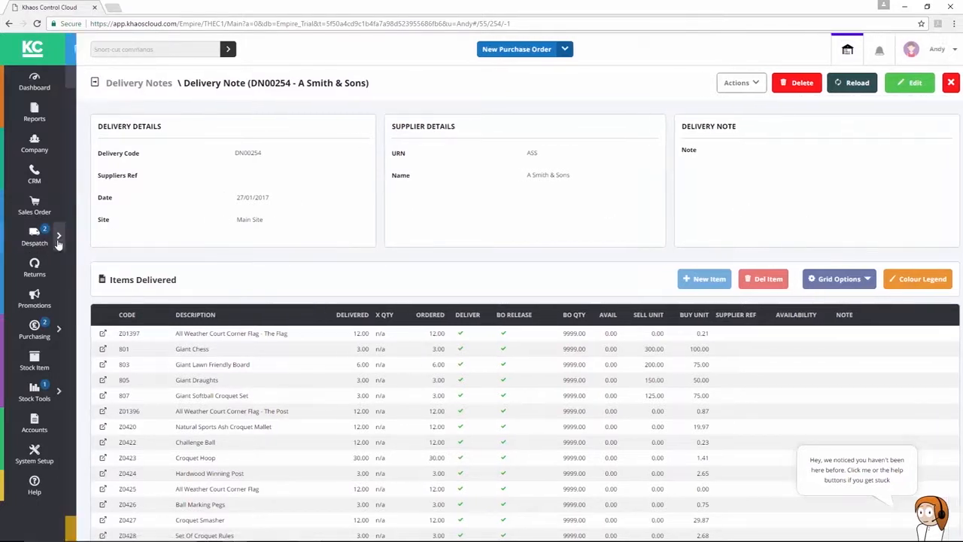
- Return to the Sales Invoice Manager, show the invoices in the Released stage and select the last one
{"action": "left_click", "coordinate": [58, 239]}
{"action": "left_click", "coordinate": [109, 76]}
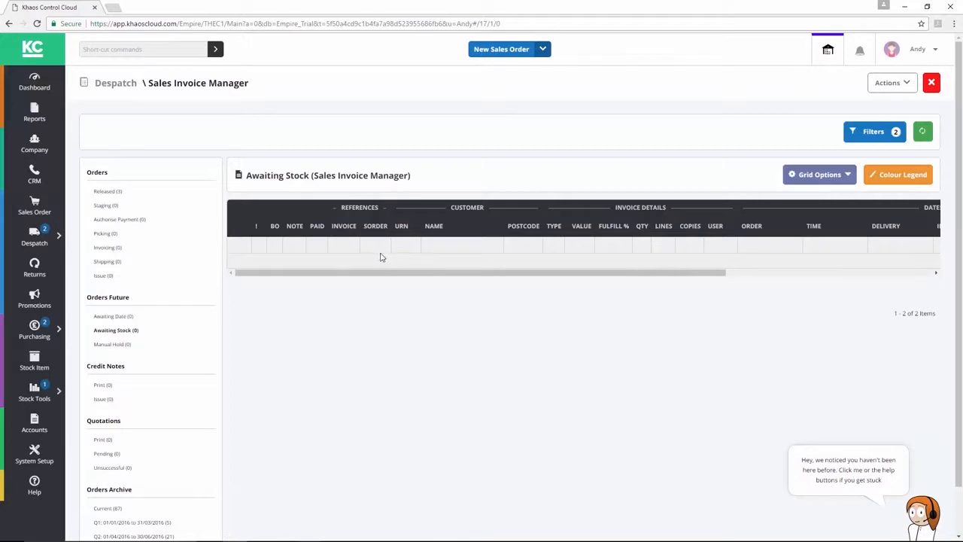
{"action": "left_click", "coordinate": [119, 193]}
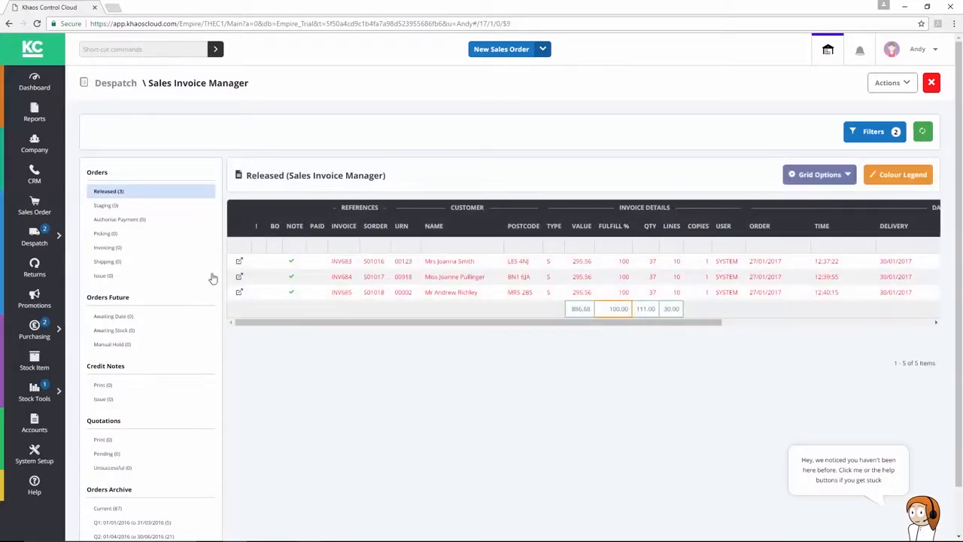
{"action": "left_click", "coordinate": [473, 294]}
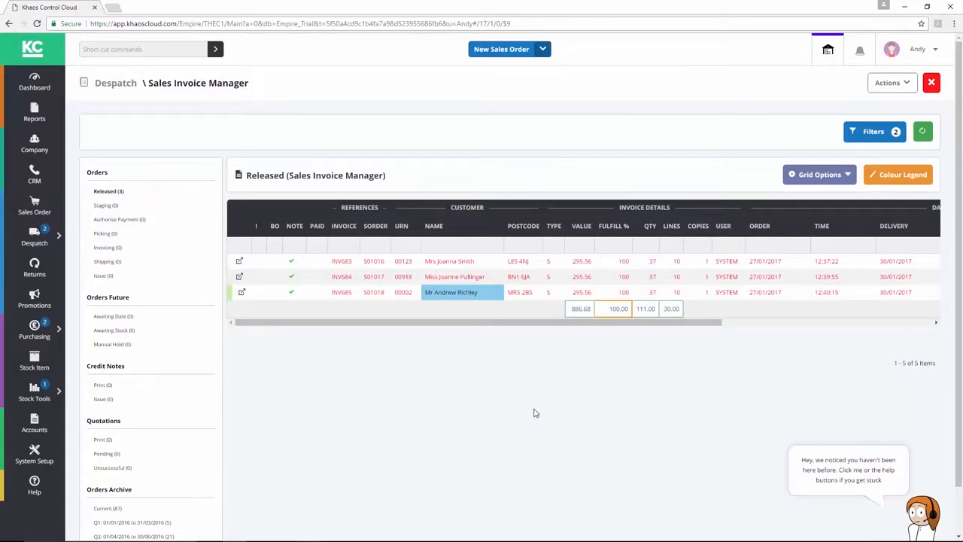